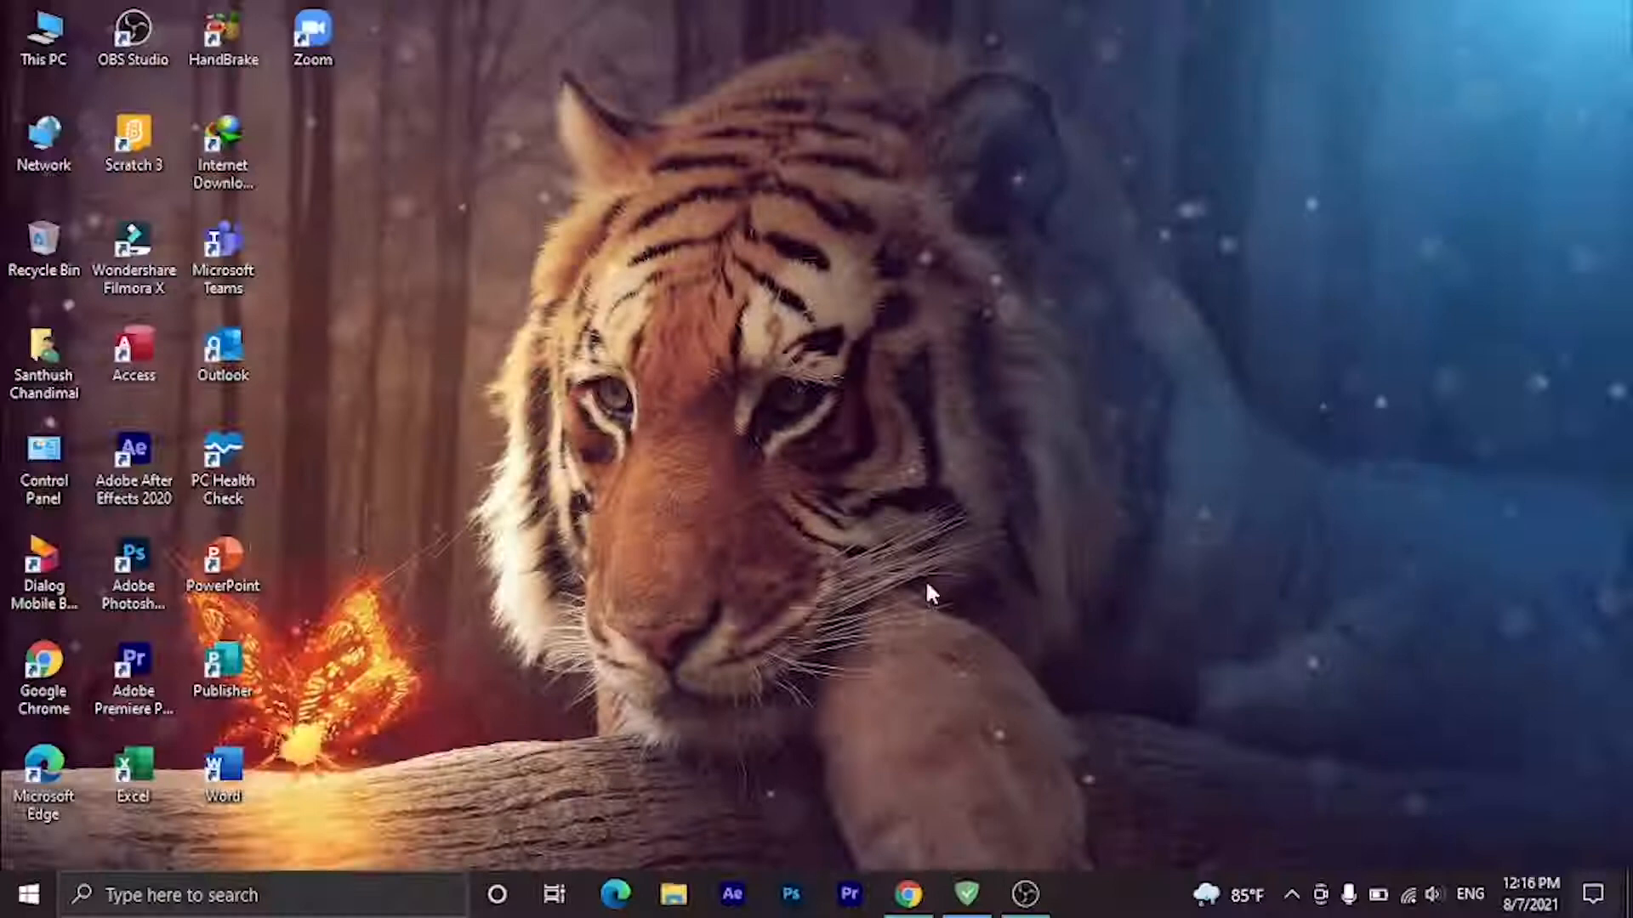
# Step: Download macOSBigSur_Windows.zip from its Google Drive preview in Chrome
pyautogui.click(907, 894)
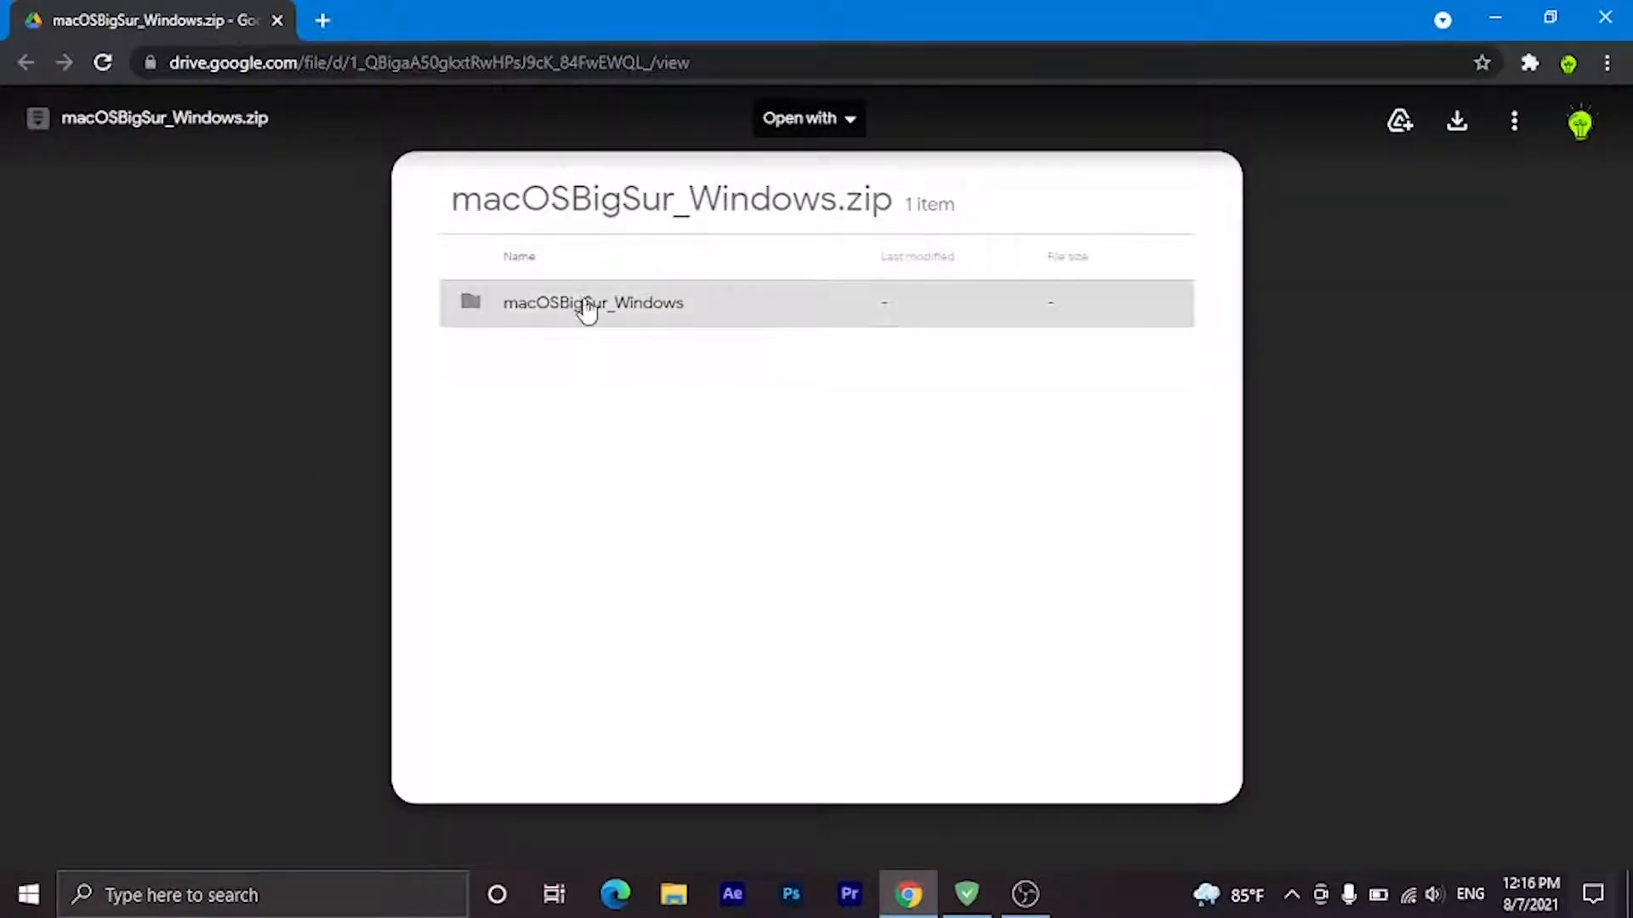
pyautogui.click(1455, 121)
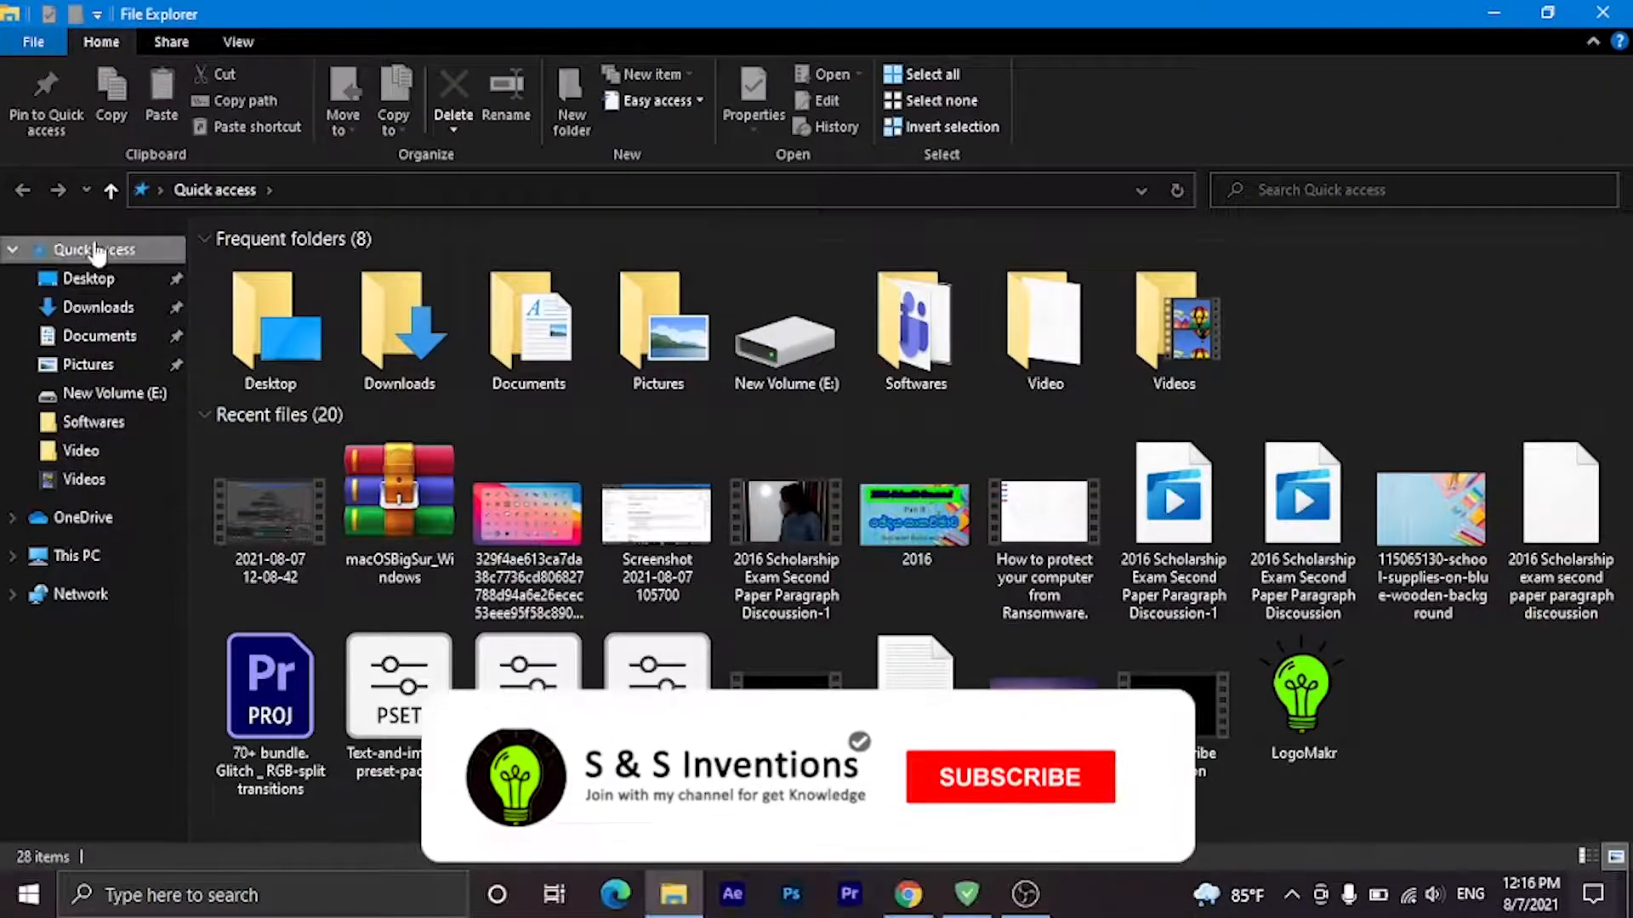
# Step: Extract the macOSBigSur_Windows zip in Downloads into a new macOSBigSur_Windows folder
pyautogui.click(85, 308)
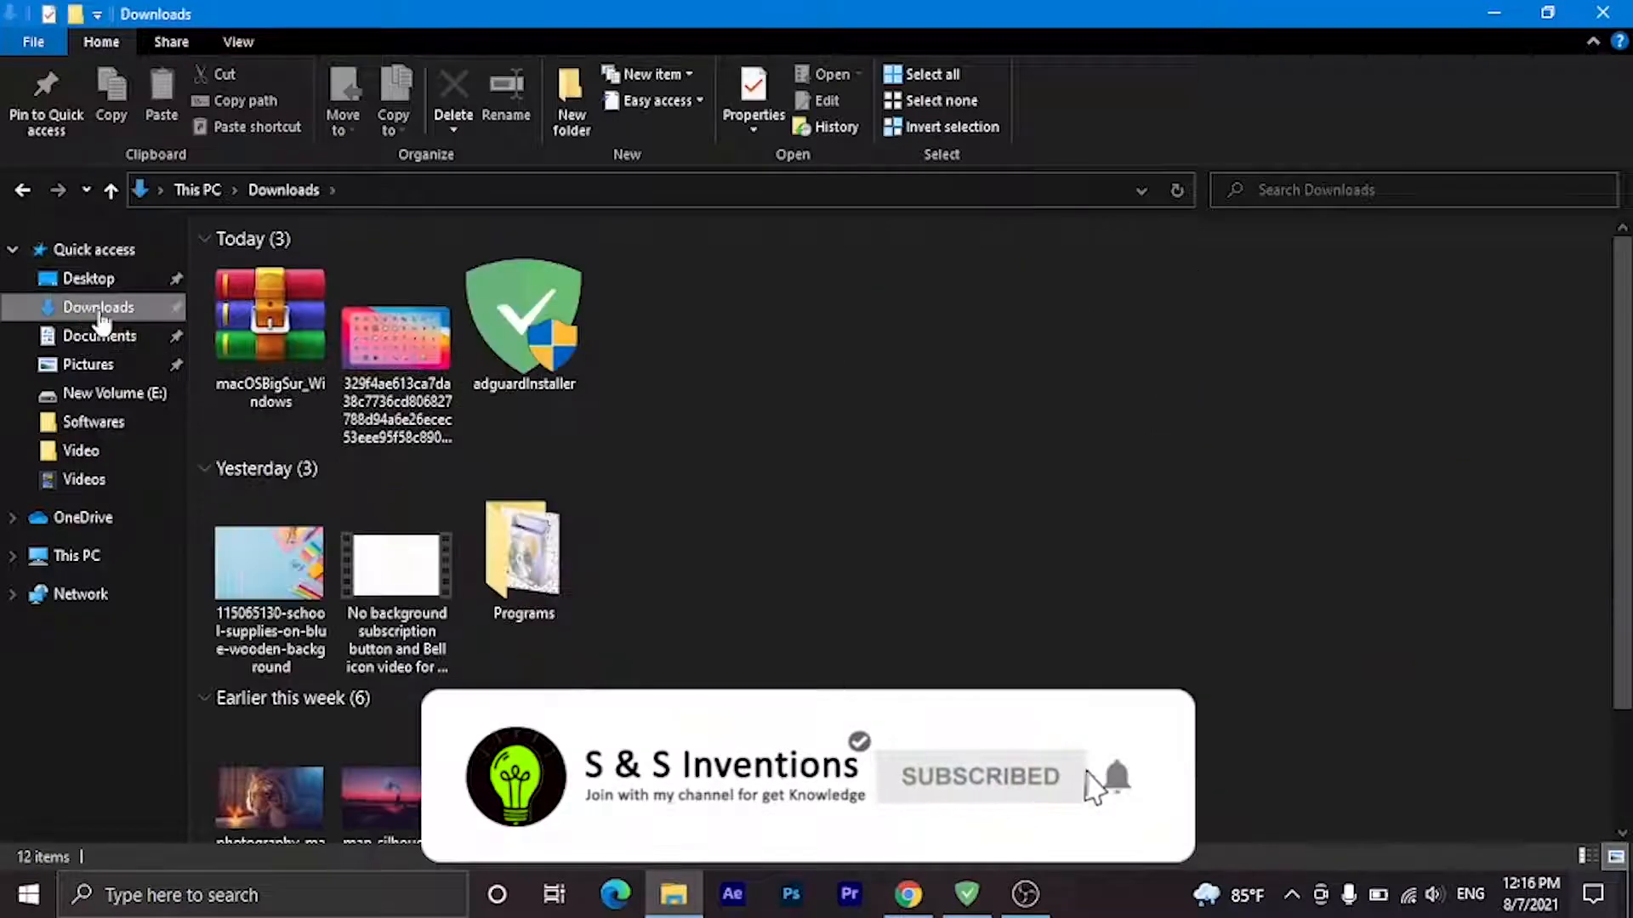
pyautogui.click(265, 351)
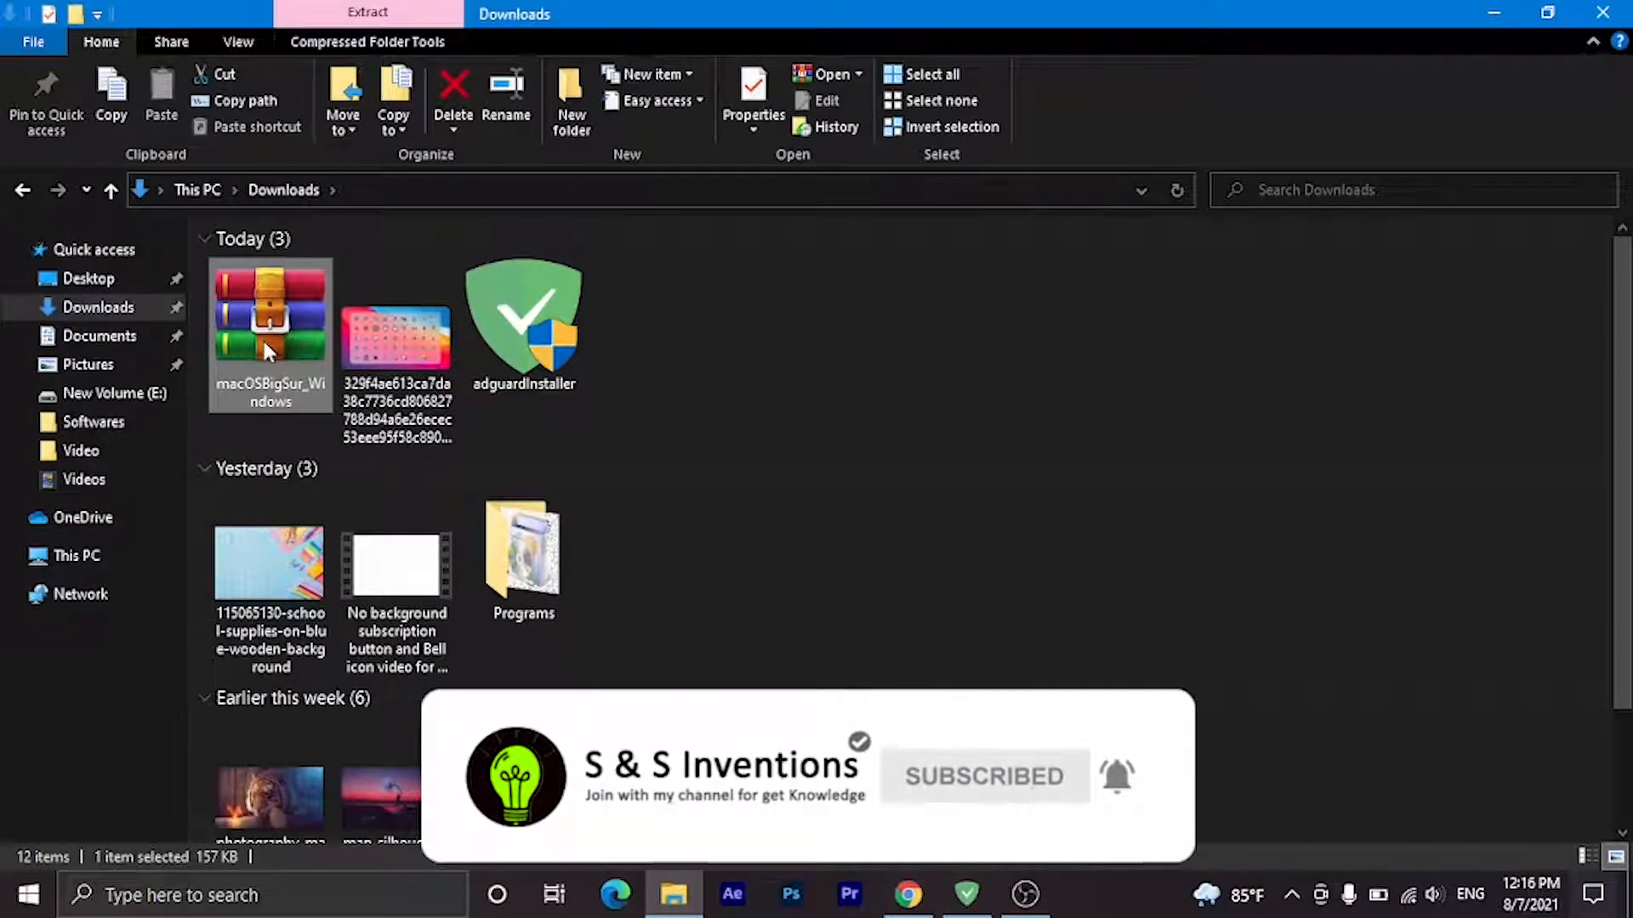
pyautogui.rightClick(261, 347)
pyautogui.click(307, 460)
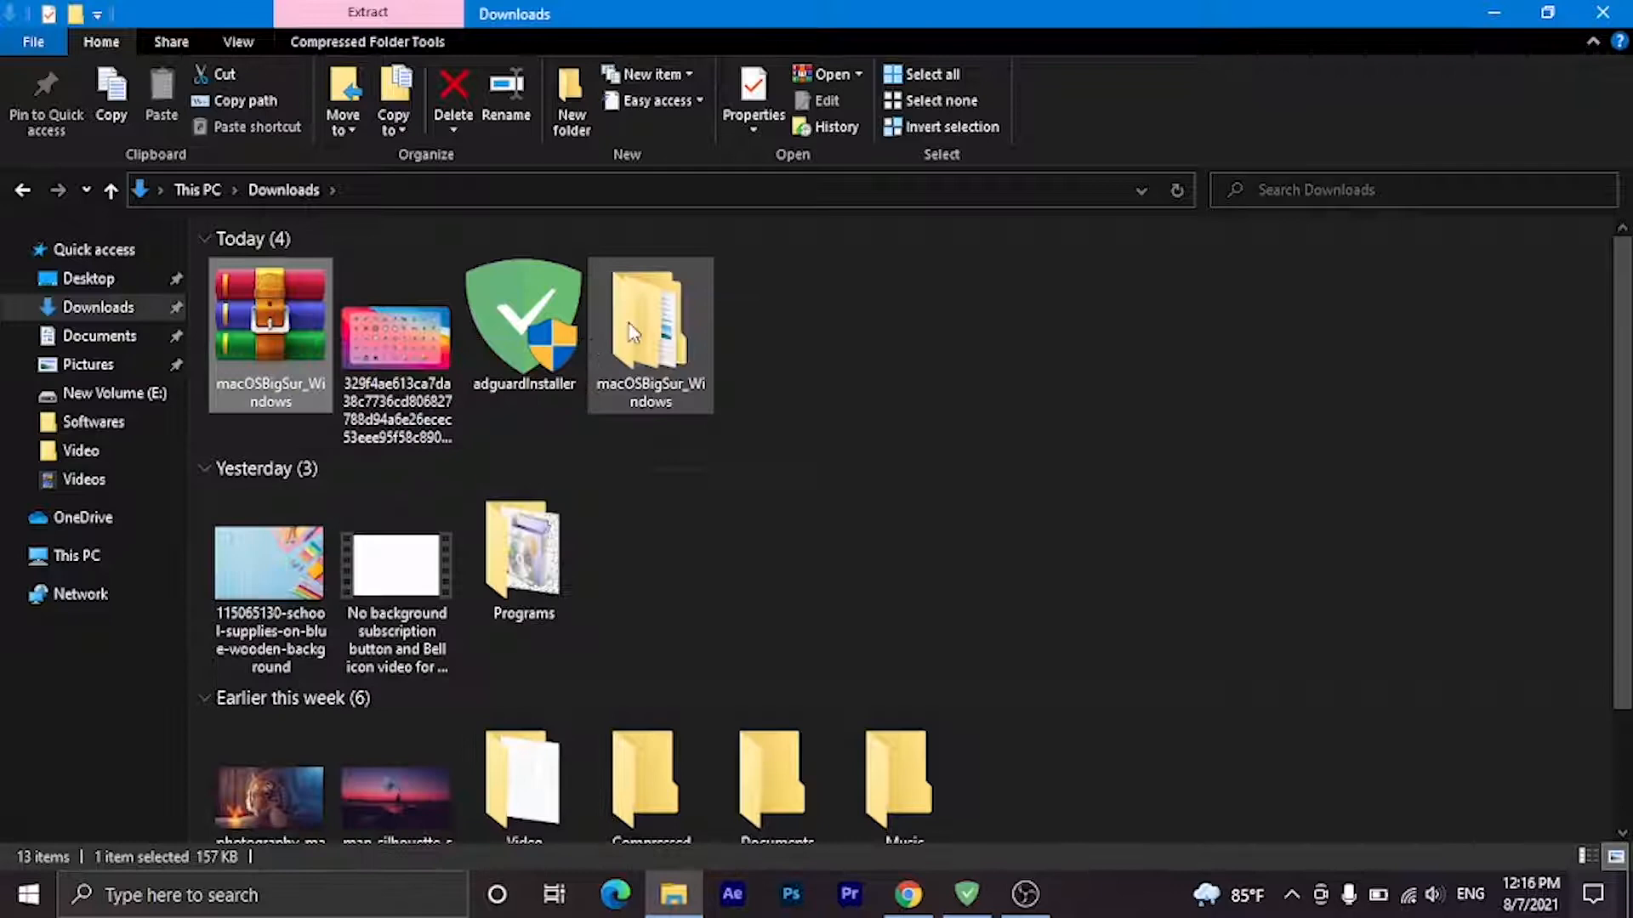
# Step: Run the install setup file inside the extracted macOSBigSur_Windows cursor folder
pyautogui.doubleClick(650, 333)
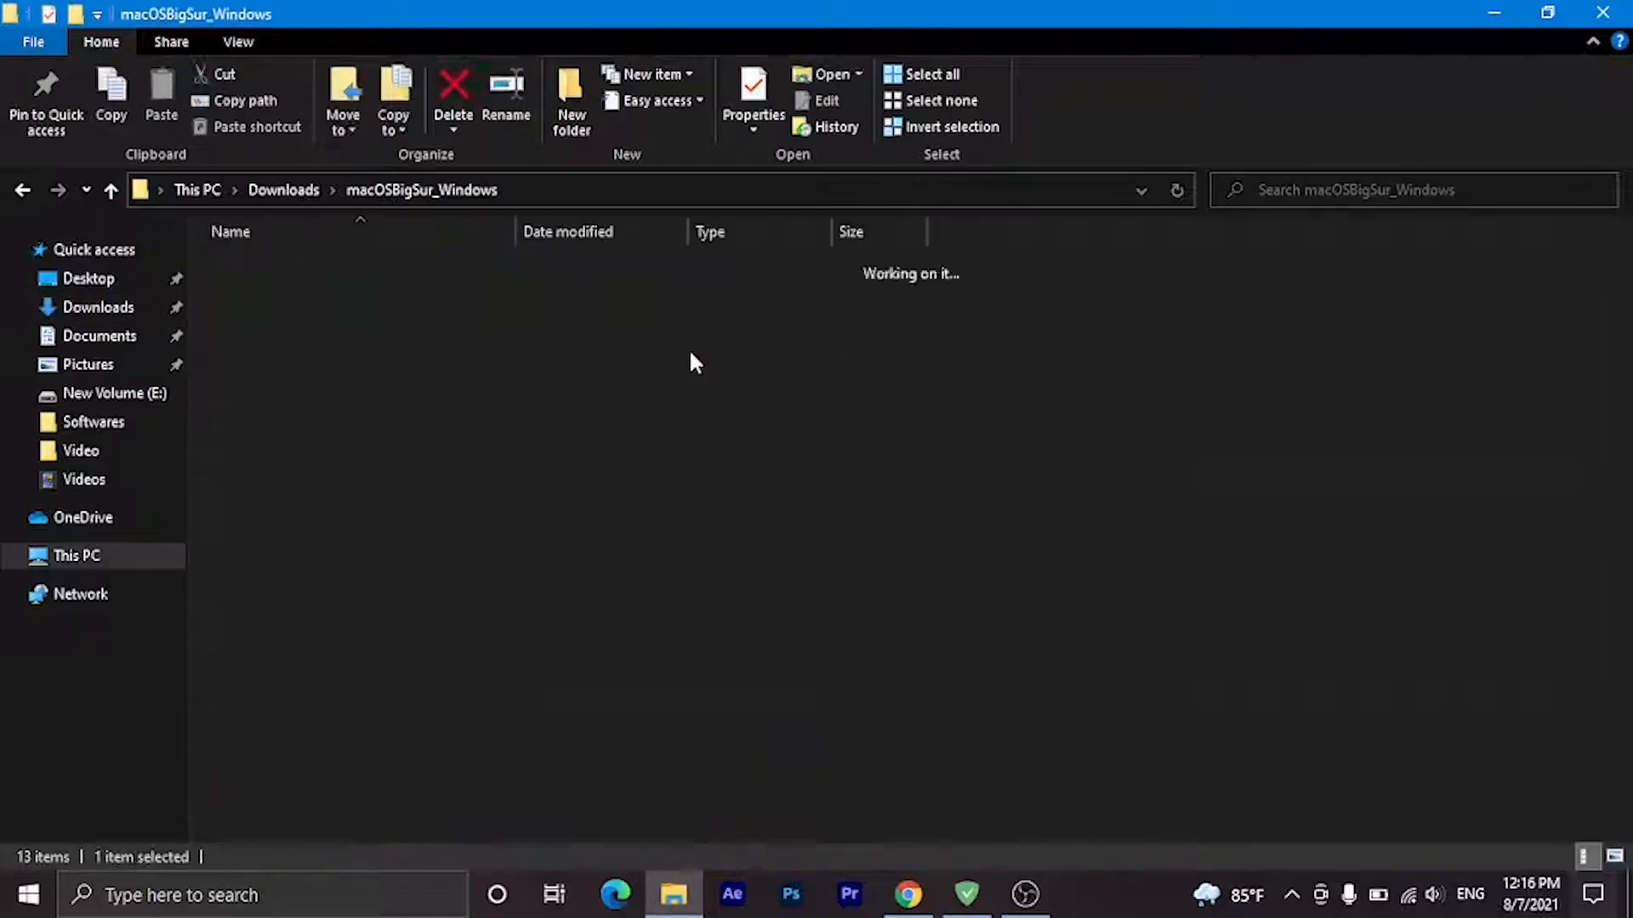
pyautogui.click(250, 267)
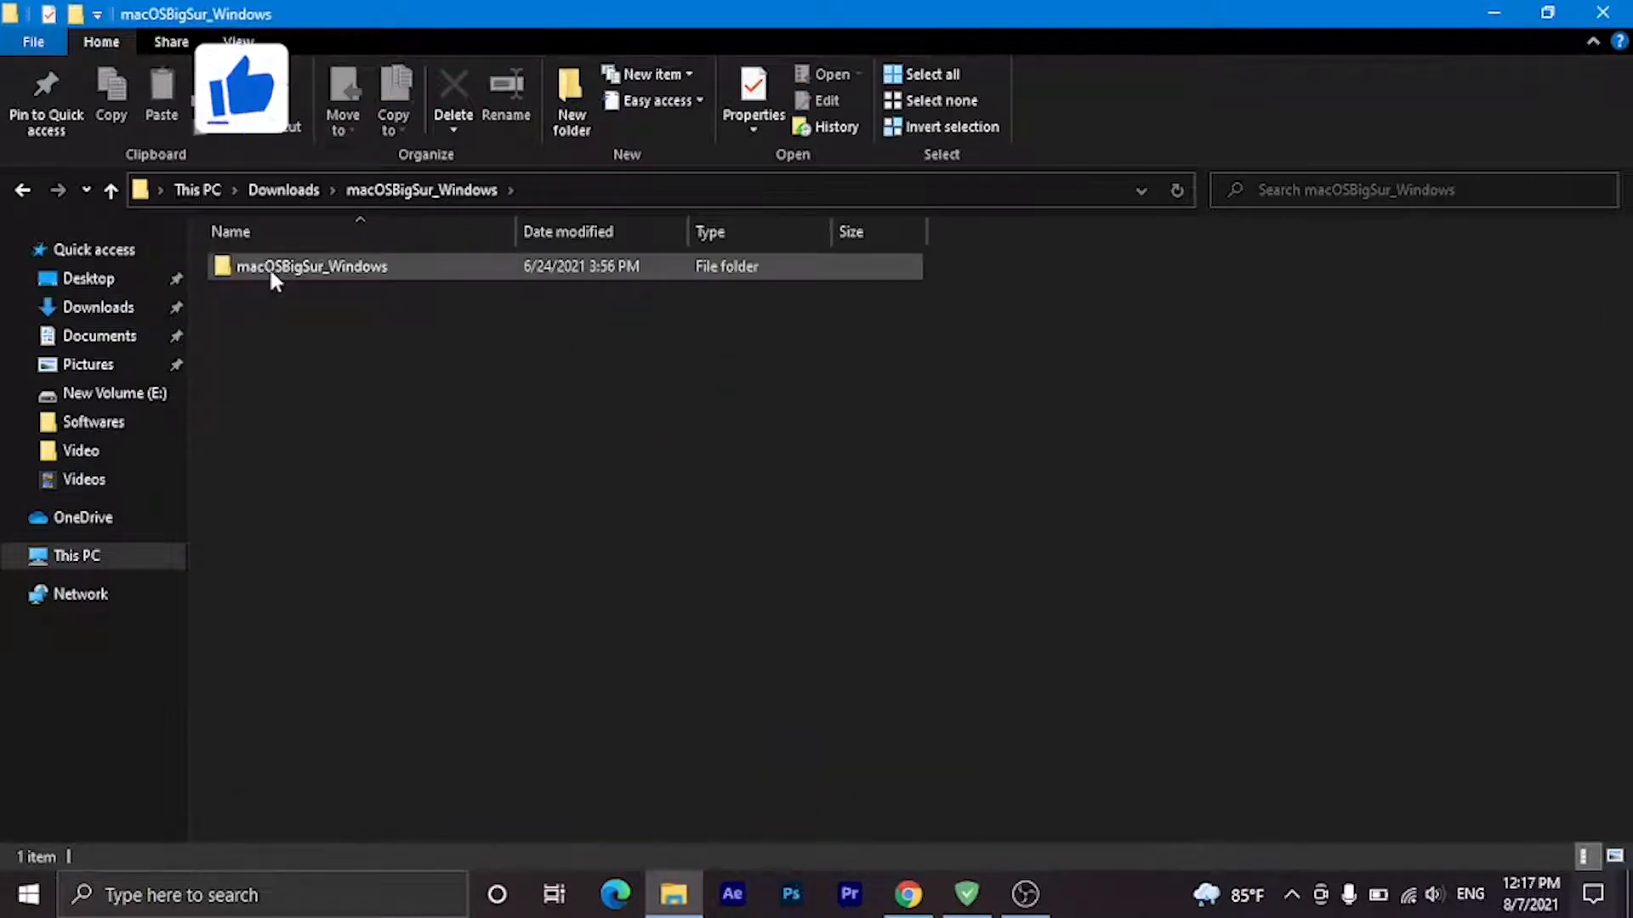
pyautogui.doubleClick(297, 267)
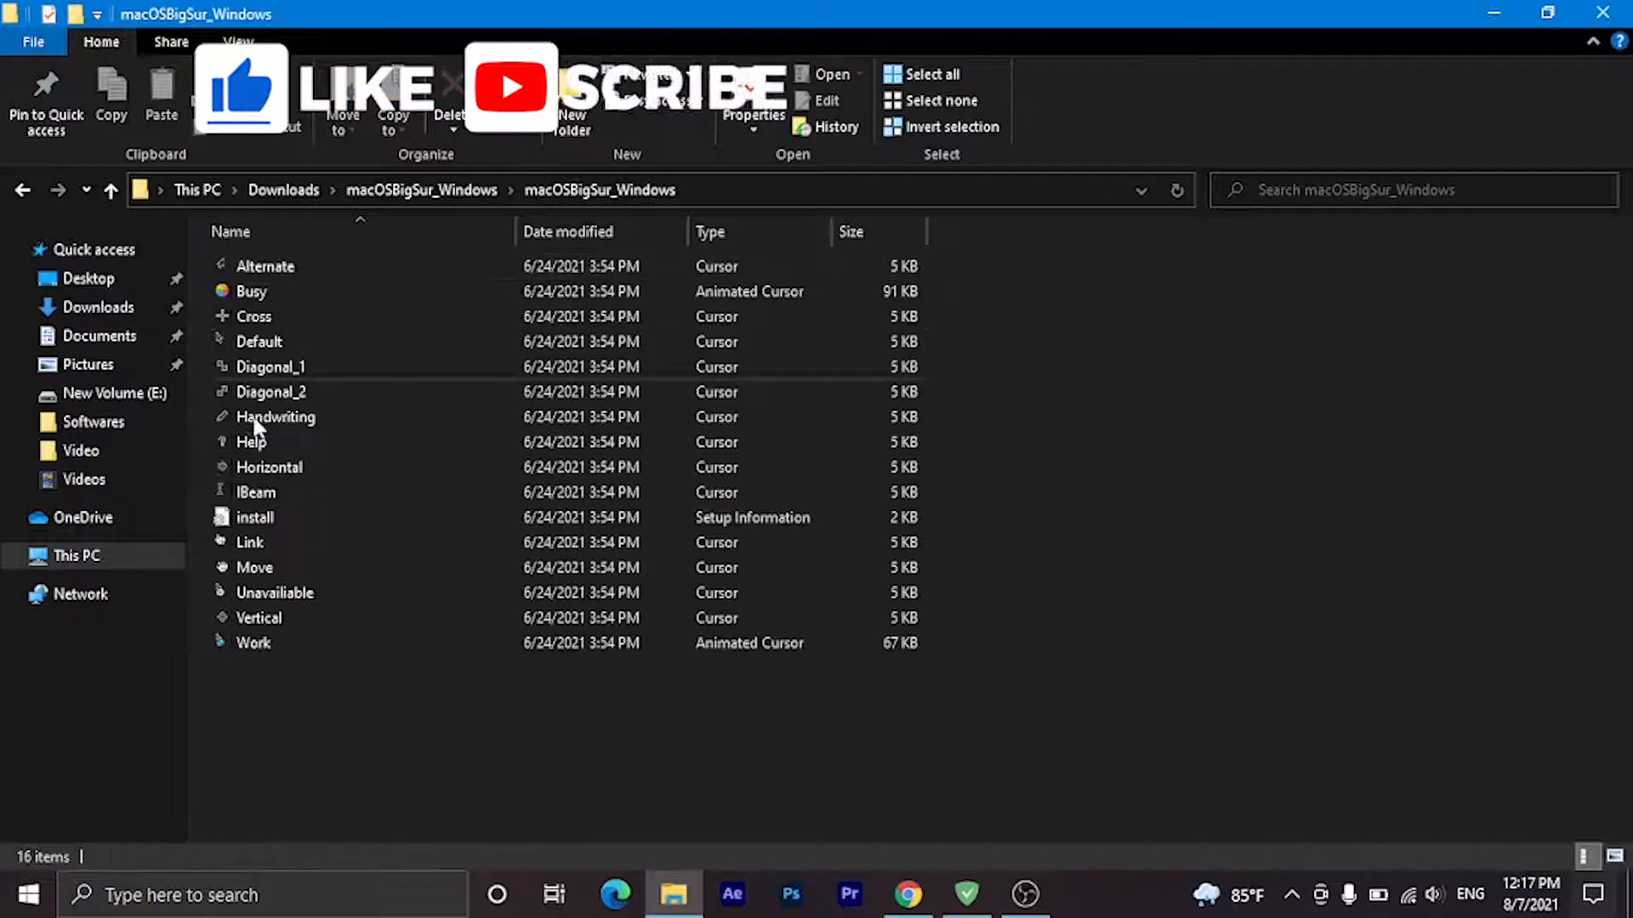
pyautogui.click(259, 517)
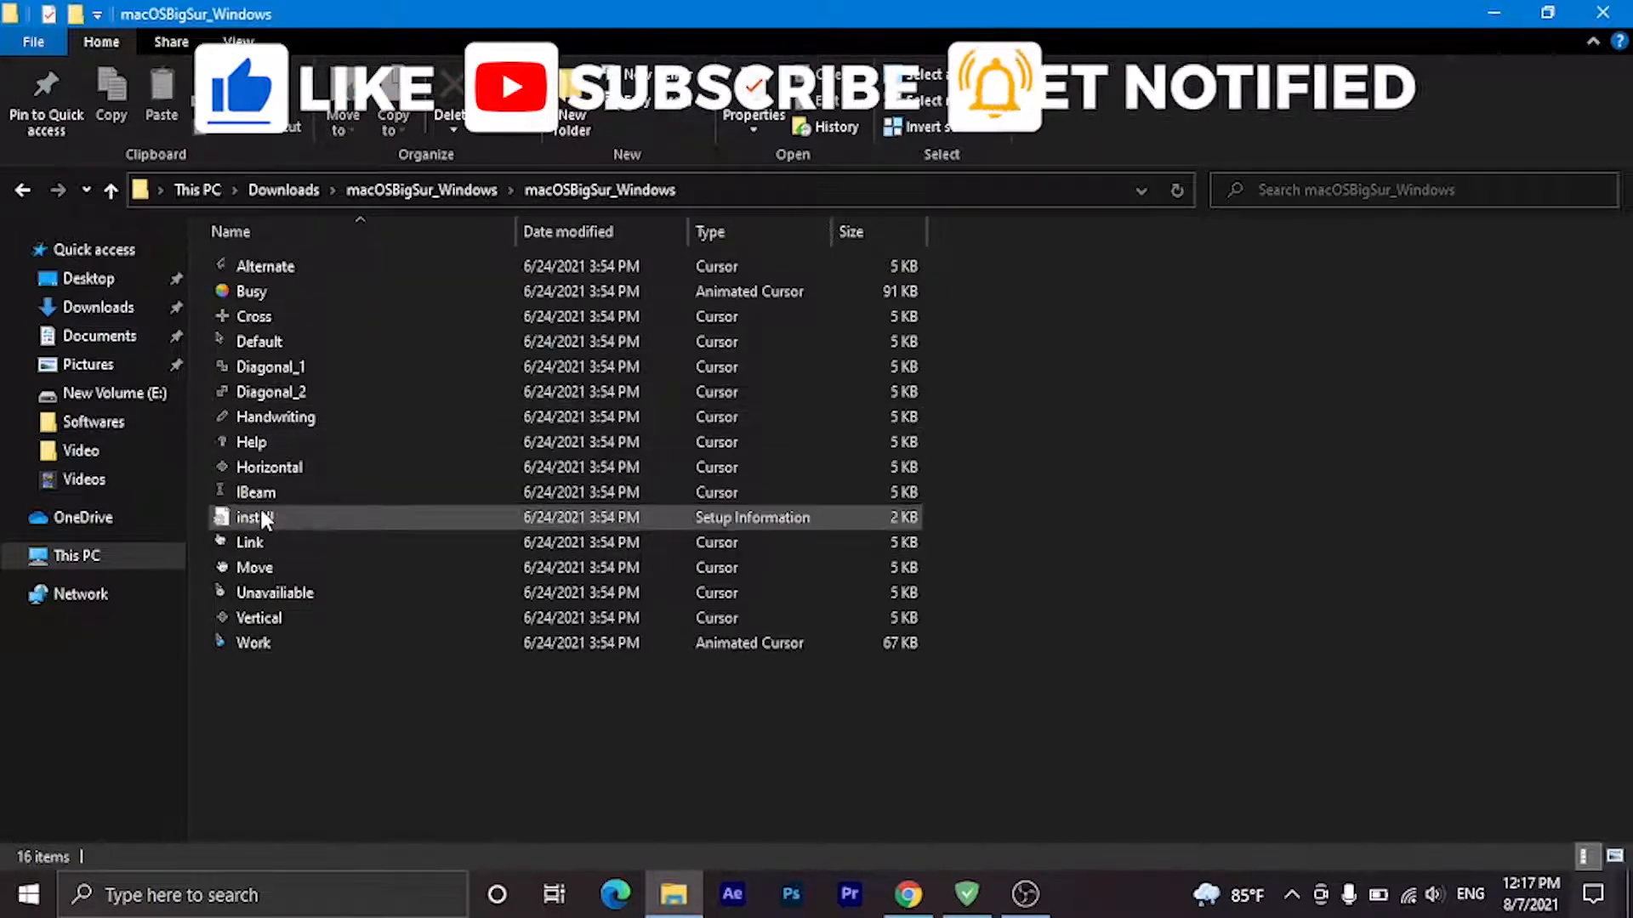
pyautogui.click(259, 517)
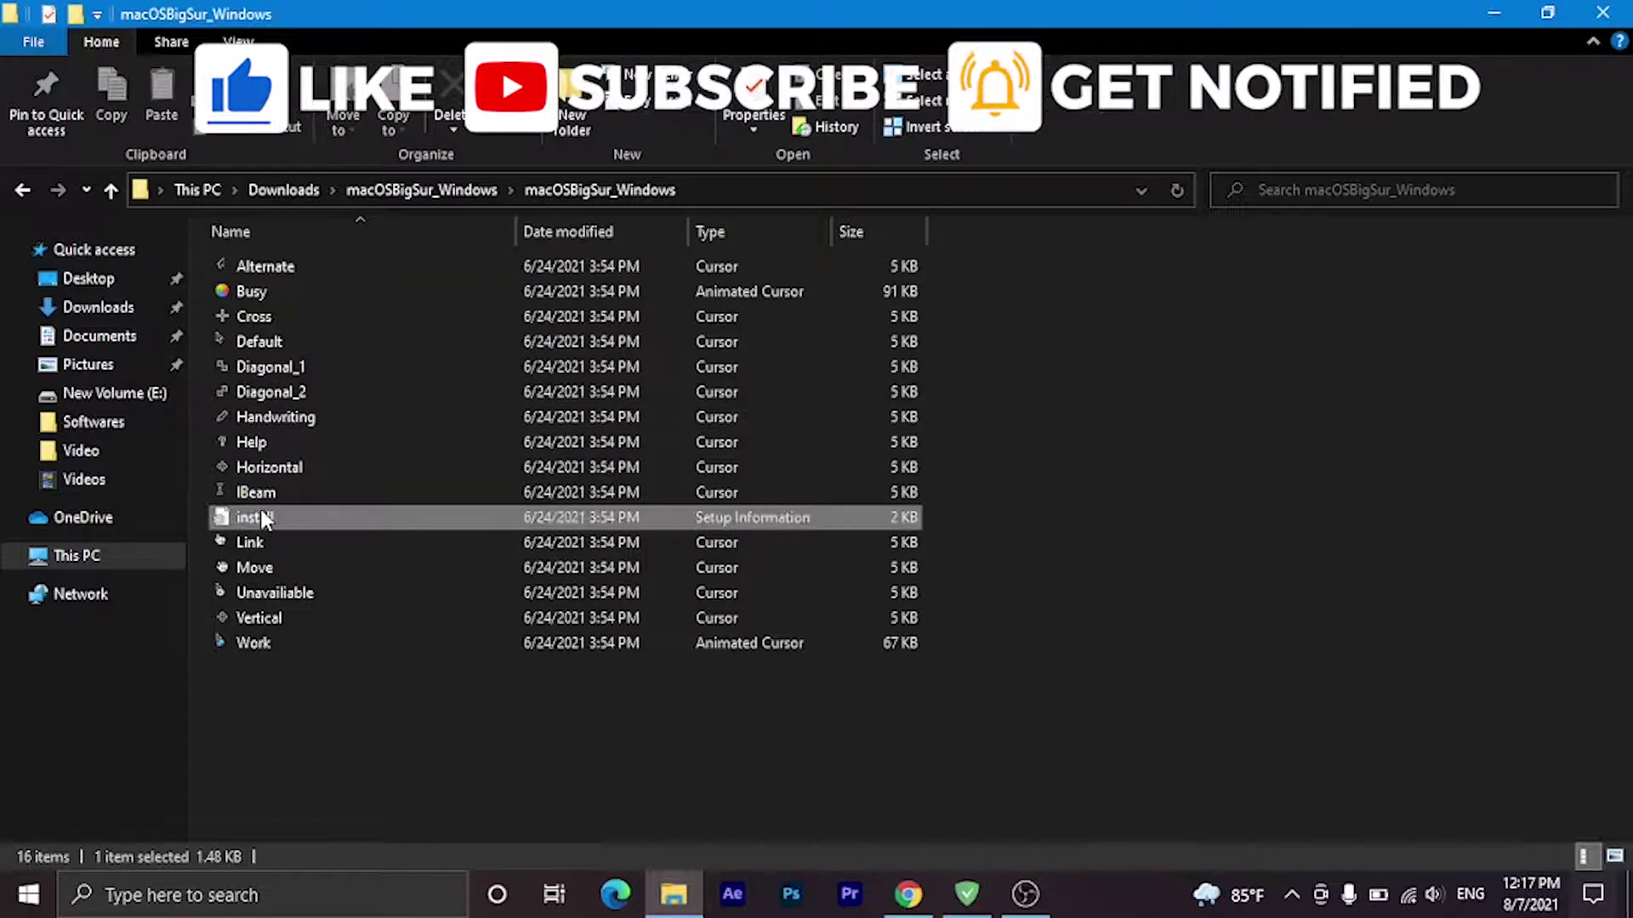
pyautogui.rightClick(335, 510)
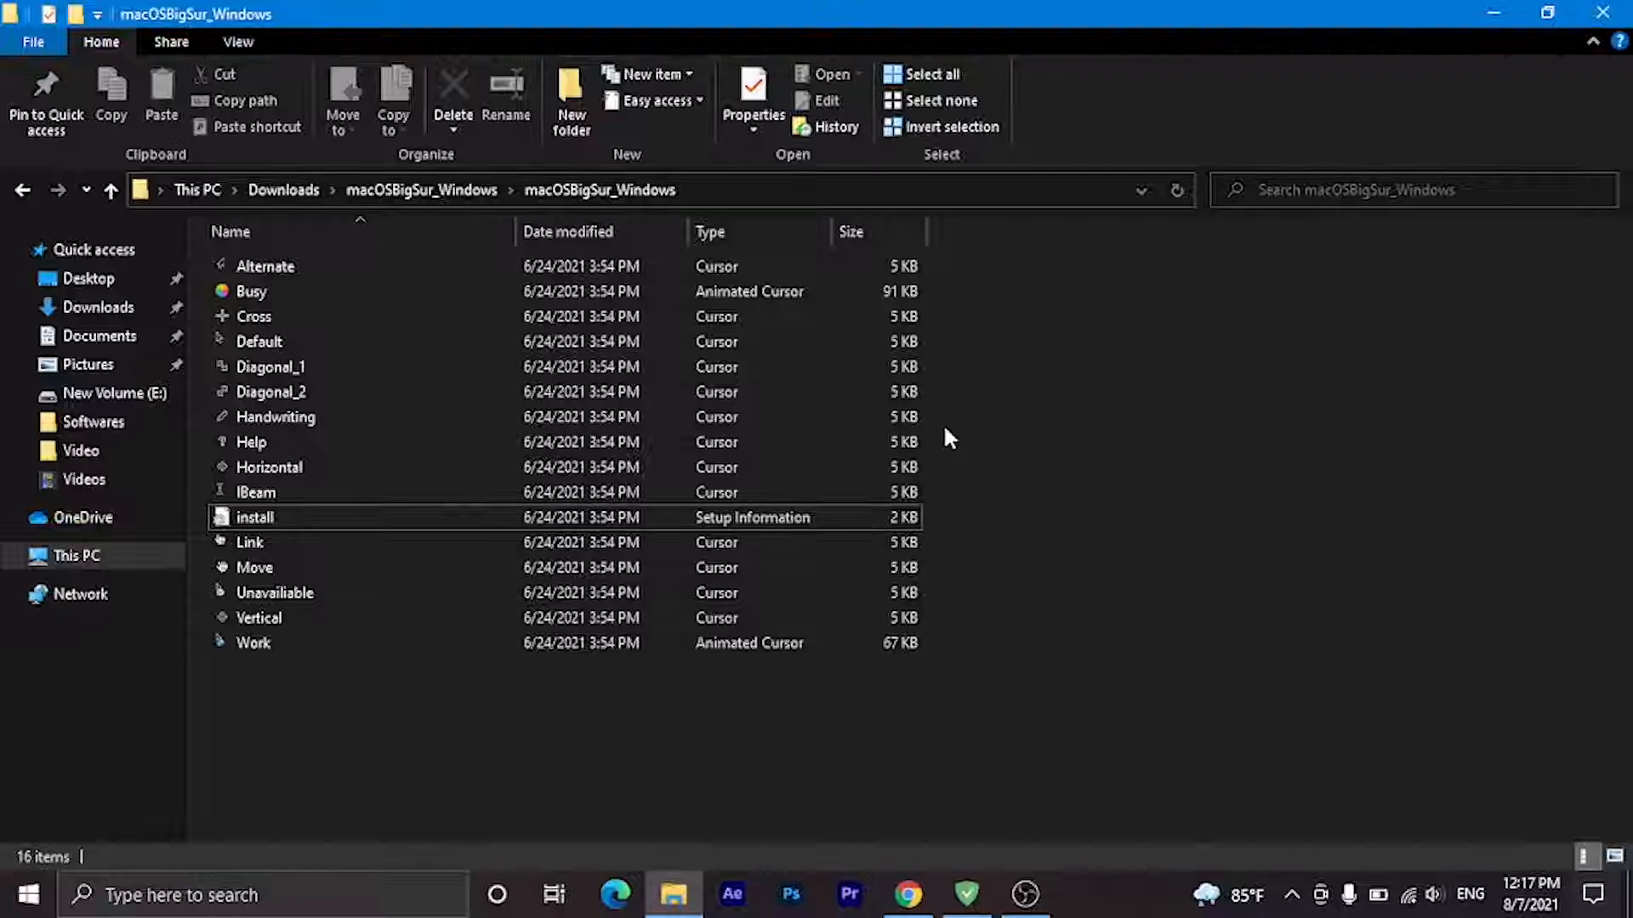
# Step: Close Explorer and bring up Mouse settings via Windows search, reaching Additional mouse options
pyautogui.click(1603, 13)
pyautogui.click(269, 894)
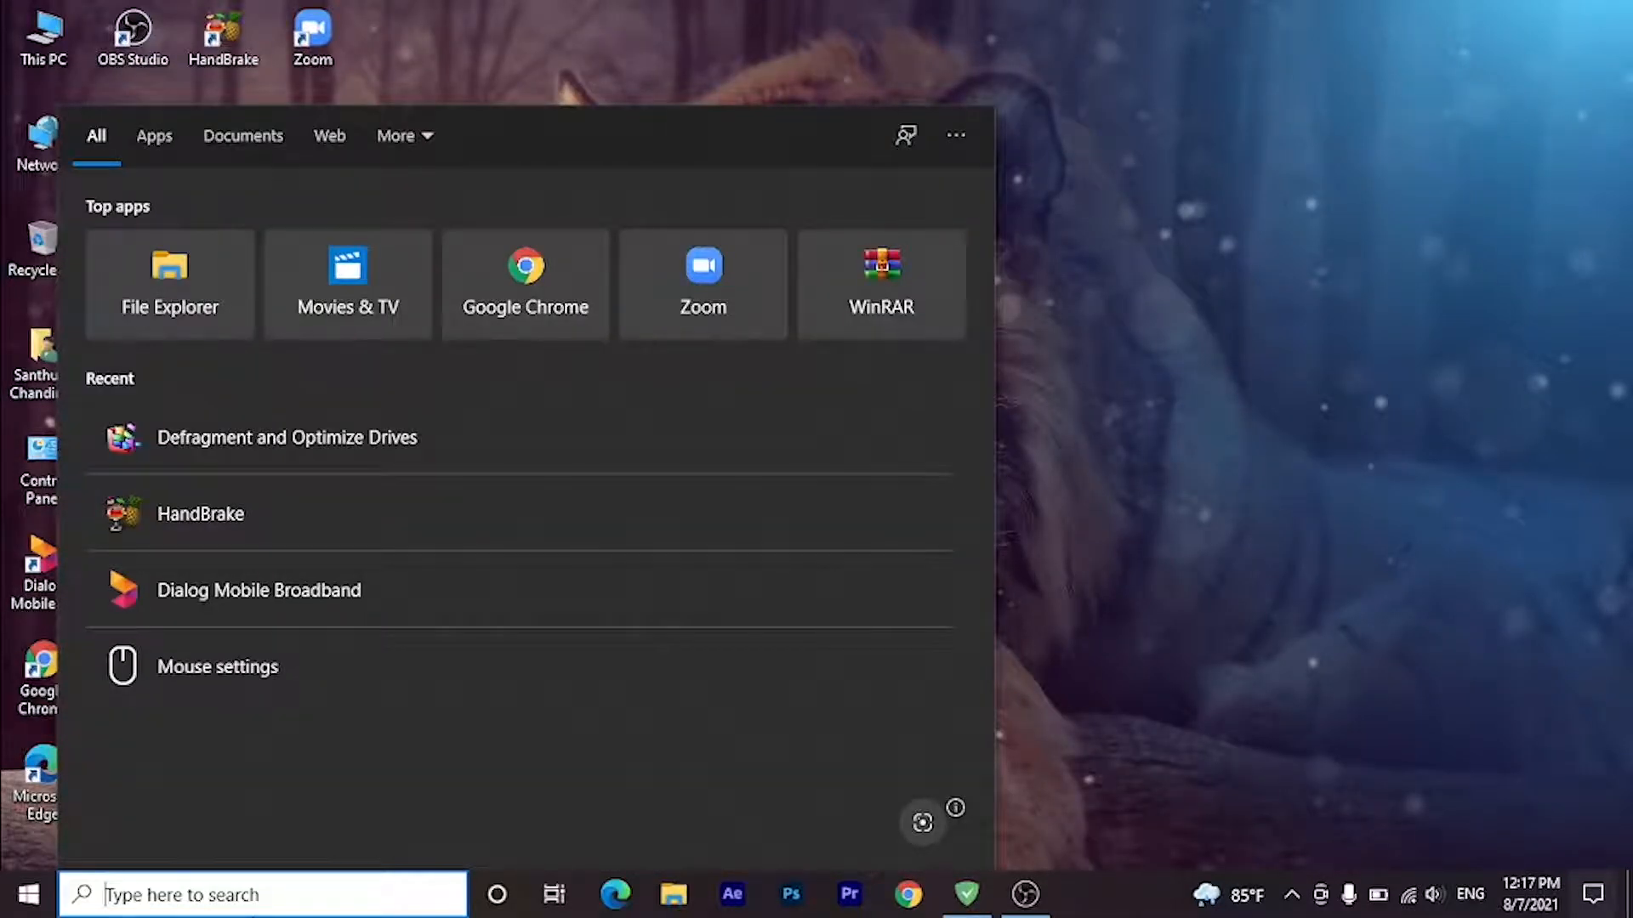
pyautogui.write('mouse')
pyautogui.press('Return')
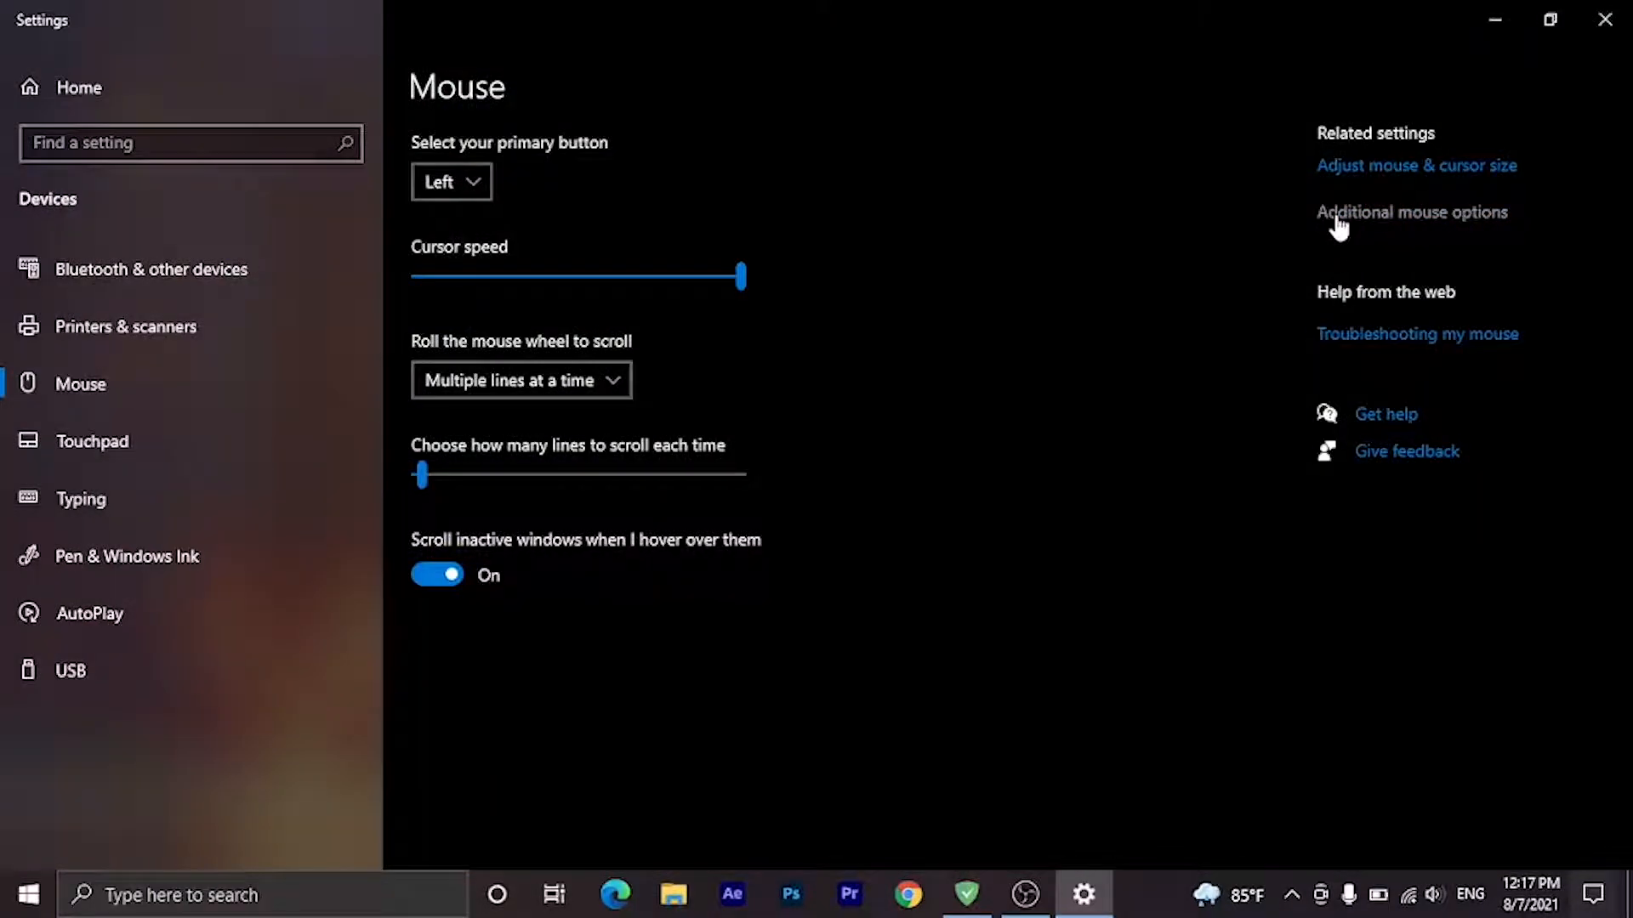
pyautogui.click(1362, 217)
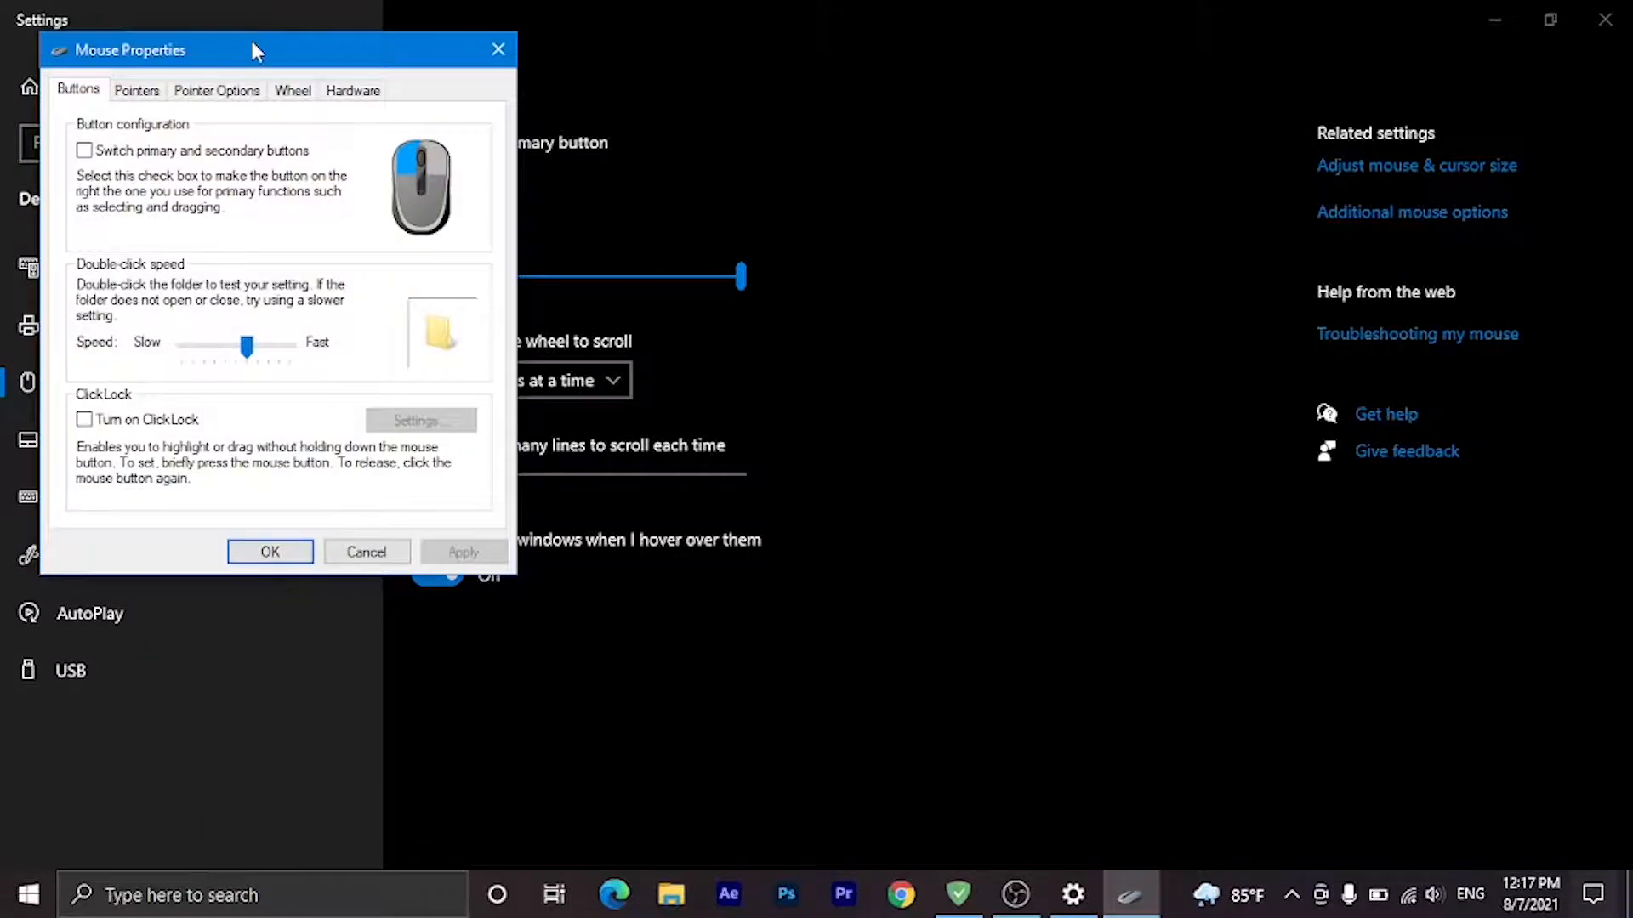
# Step: Choose macOSBigSur Cursors as the pointer scheme, apply it replacing the existing one, and confirm with OK
pyautogui.moveTo(255, 51); pyautogui.dragTo(881, 142)
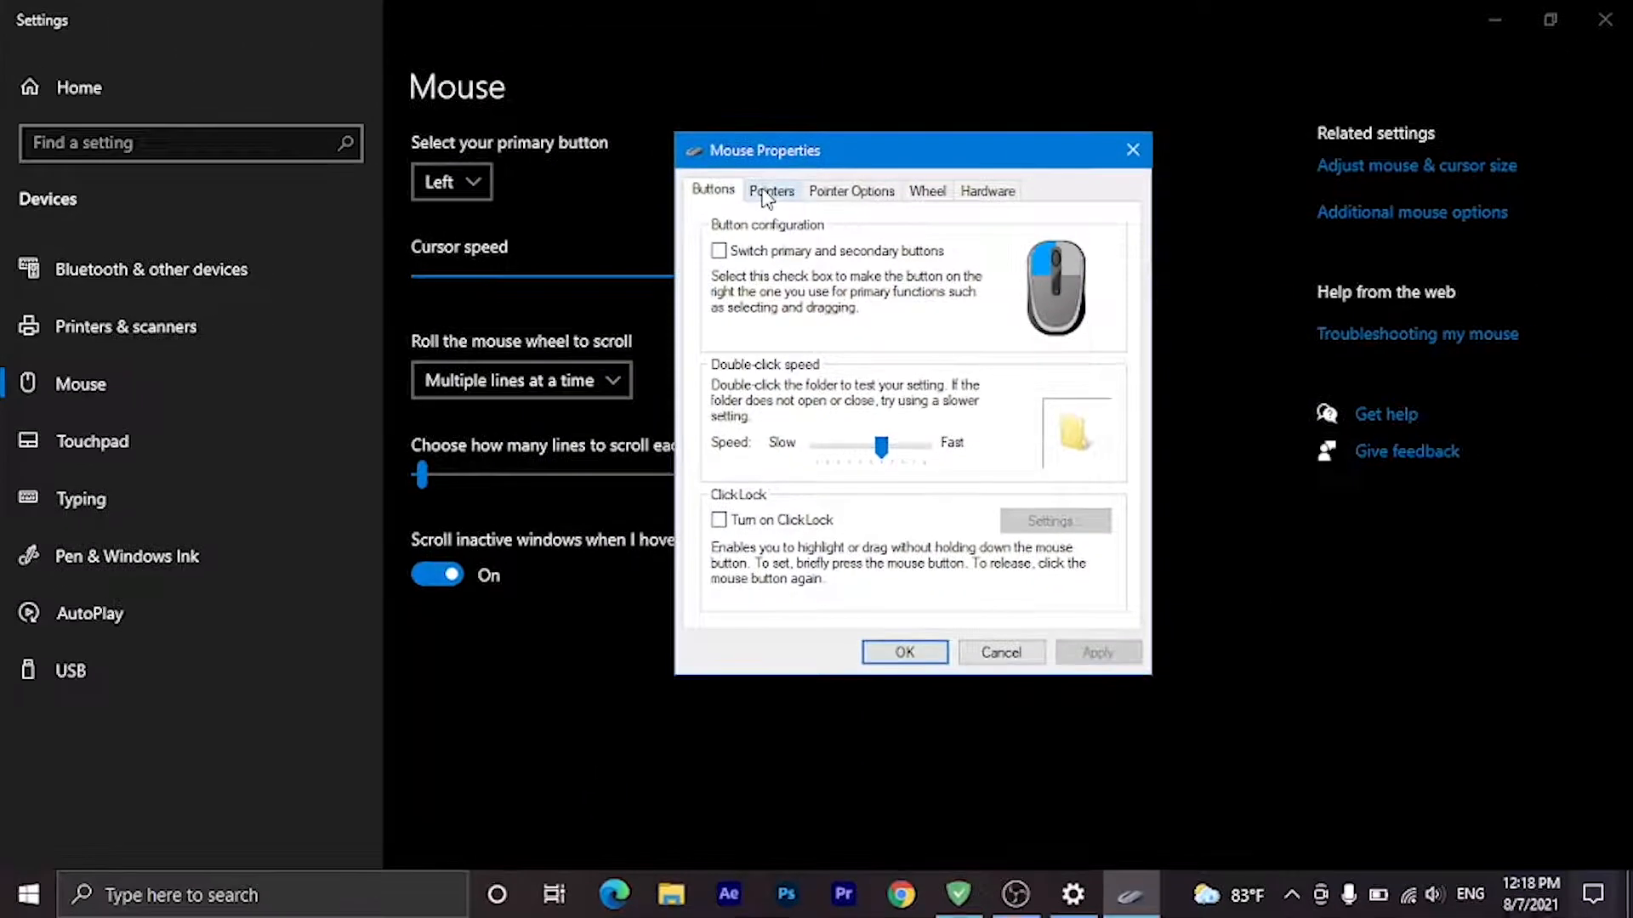
pyautogui.click(770, 191)
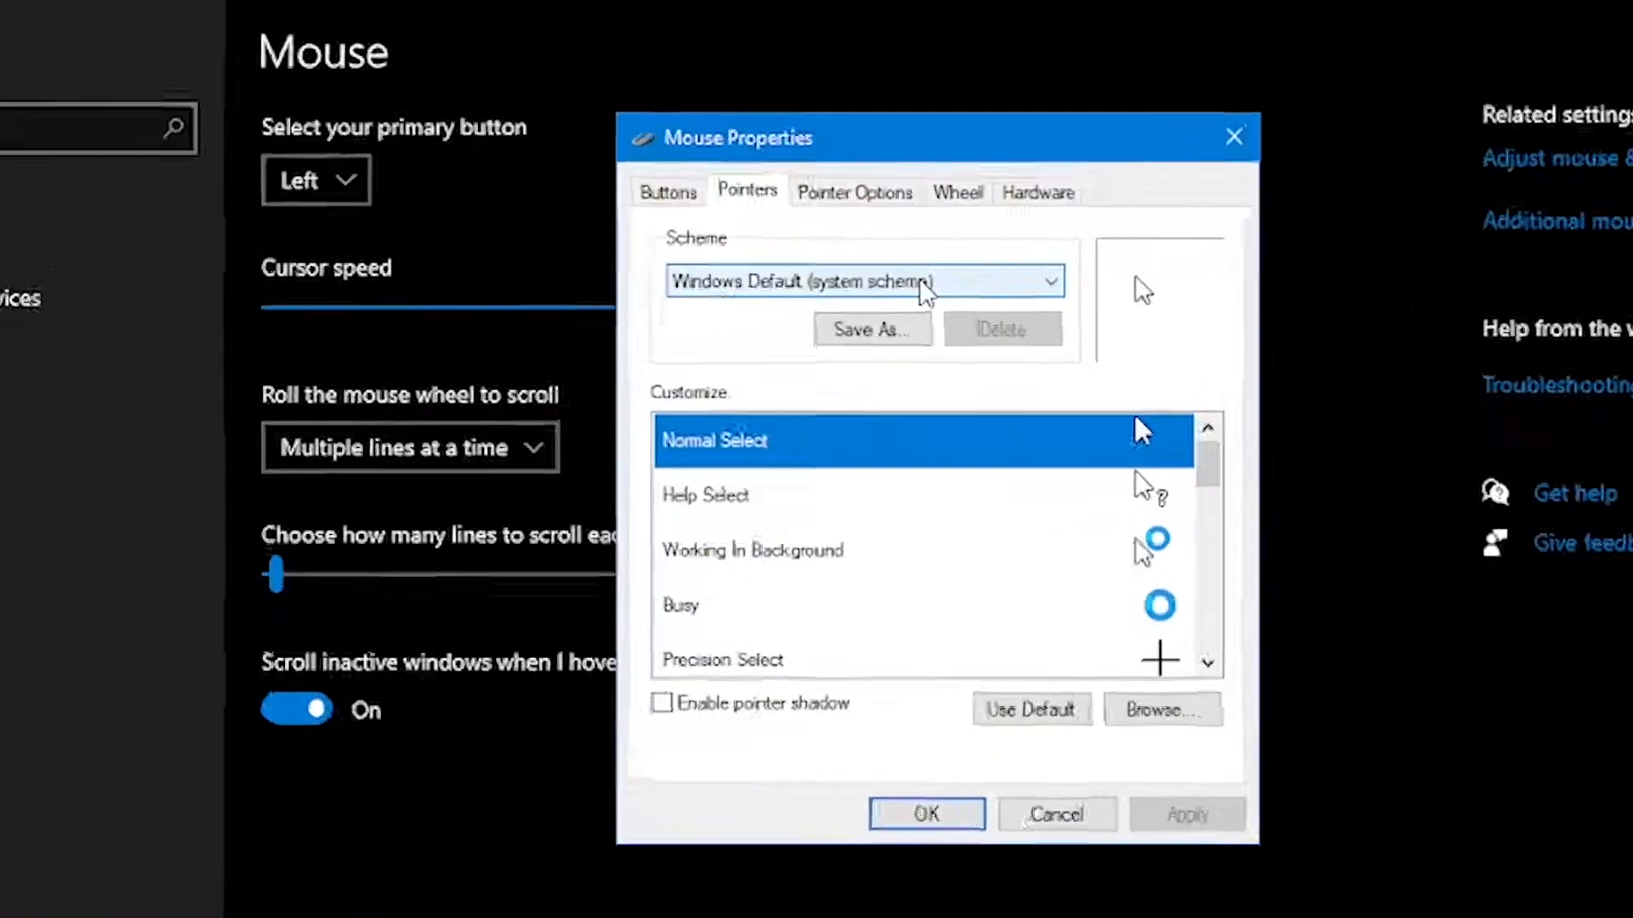
pyautogui.click(926, 284)
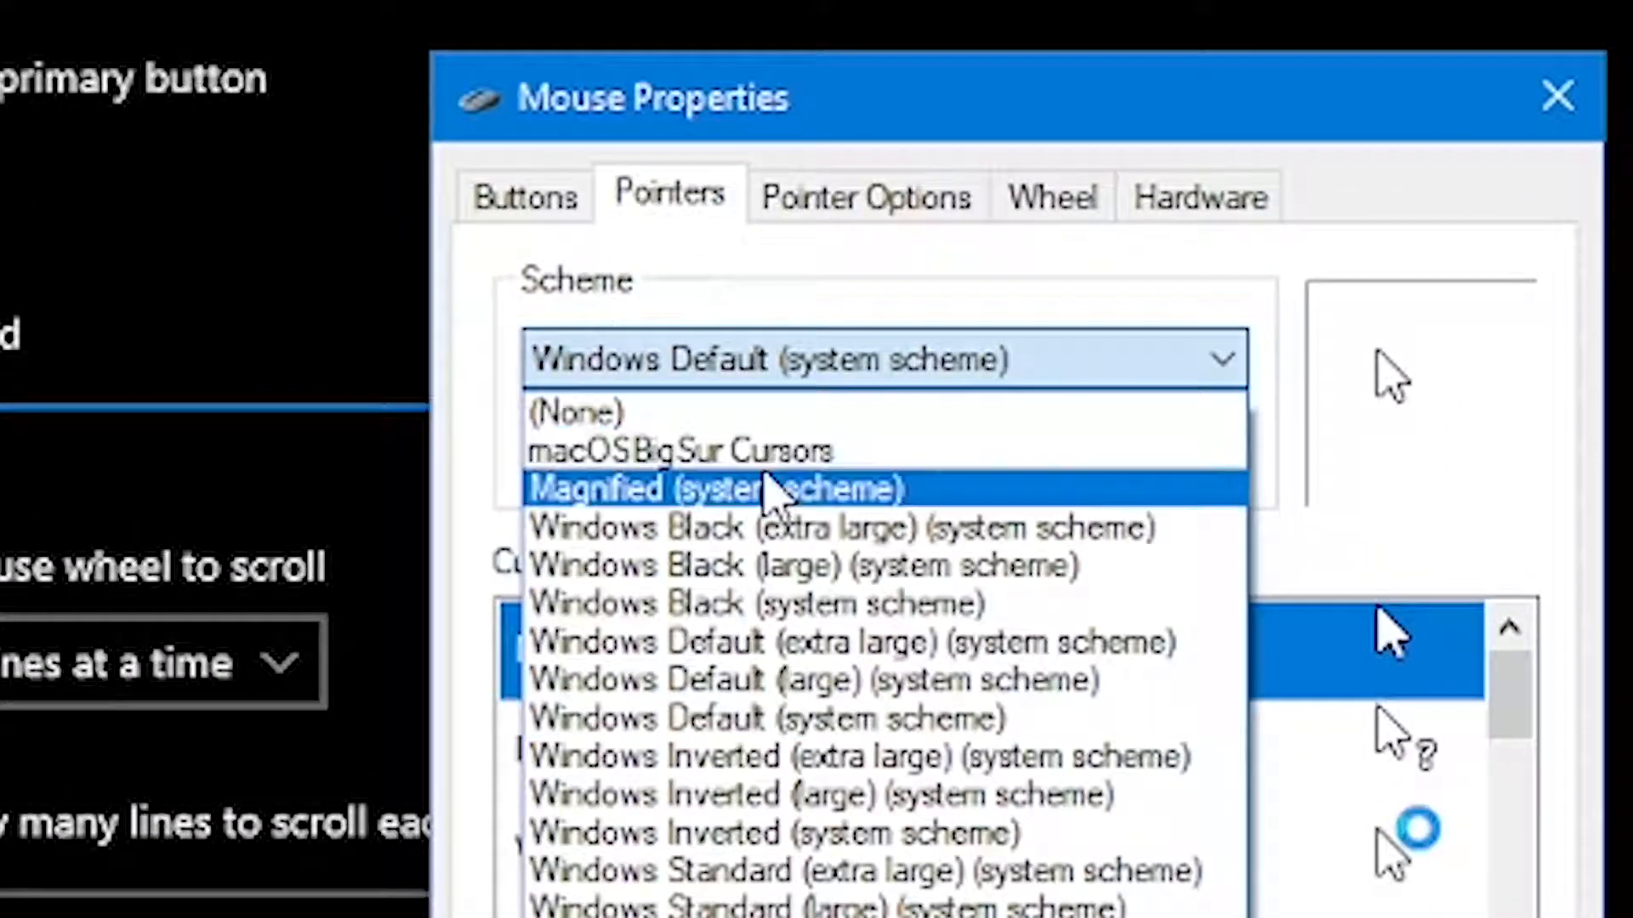
pyautogui.click(679, 451)
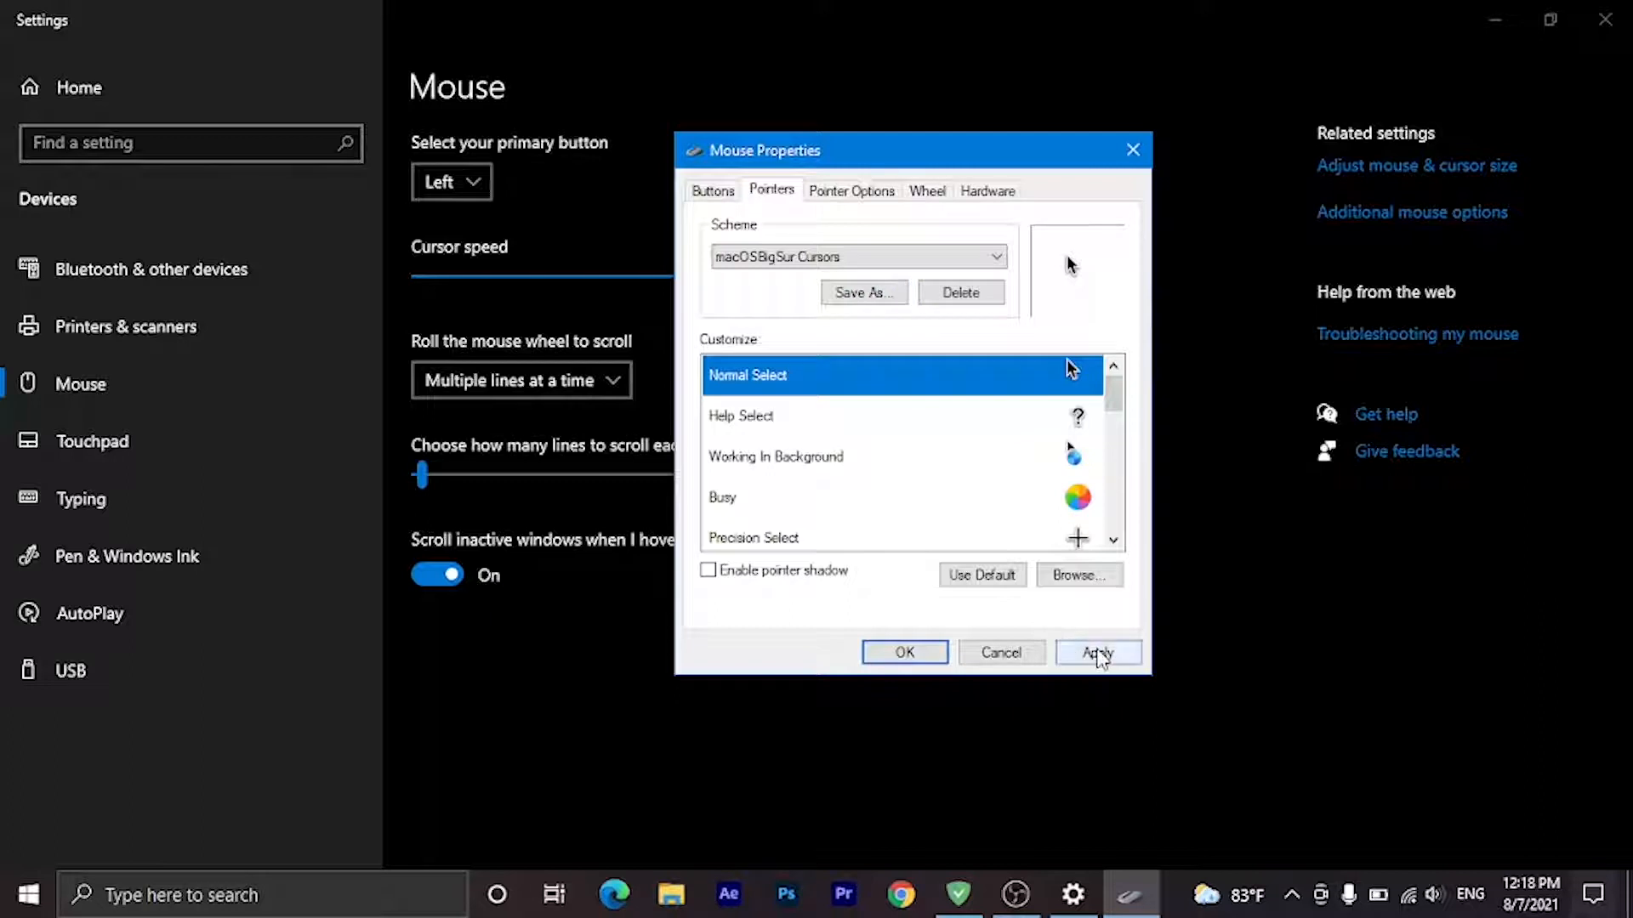
pyautogui.click(1098, 652)
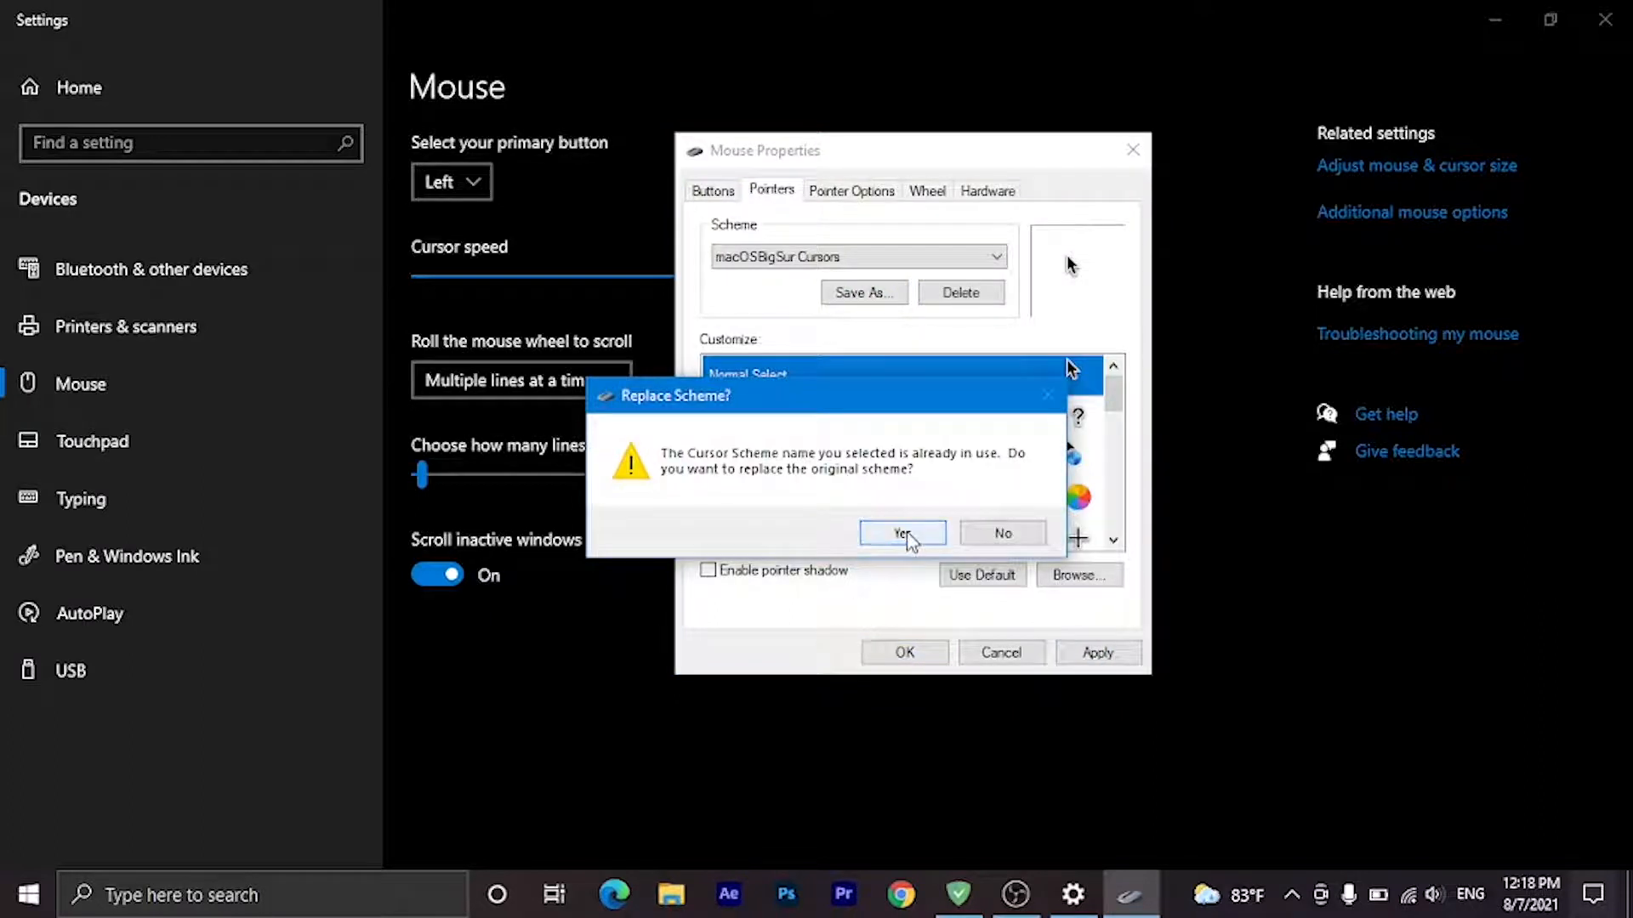
pyautogui.click(902, 533)
pyautogui.click(904, 652)
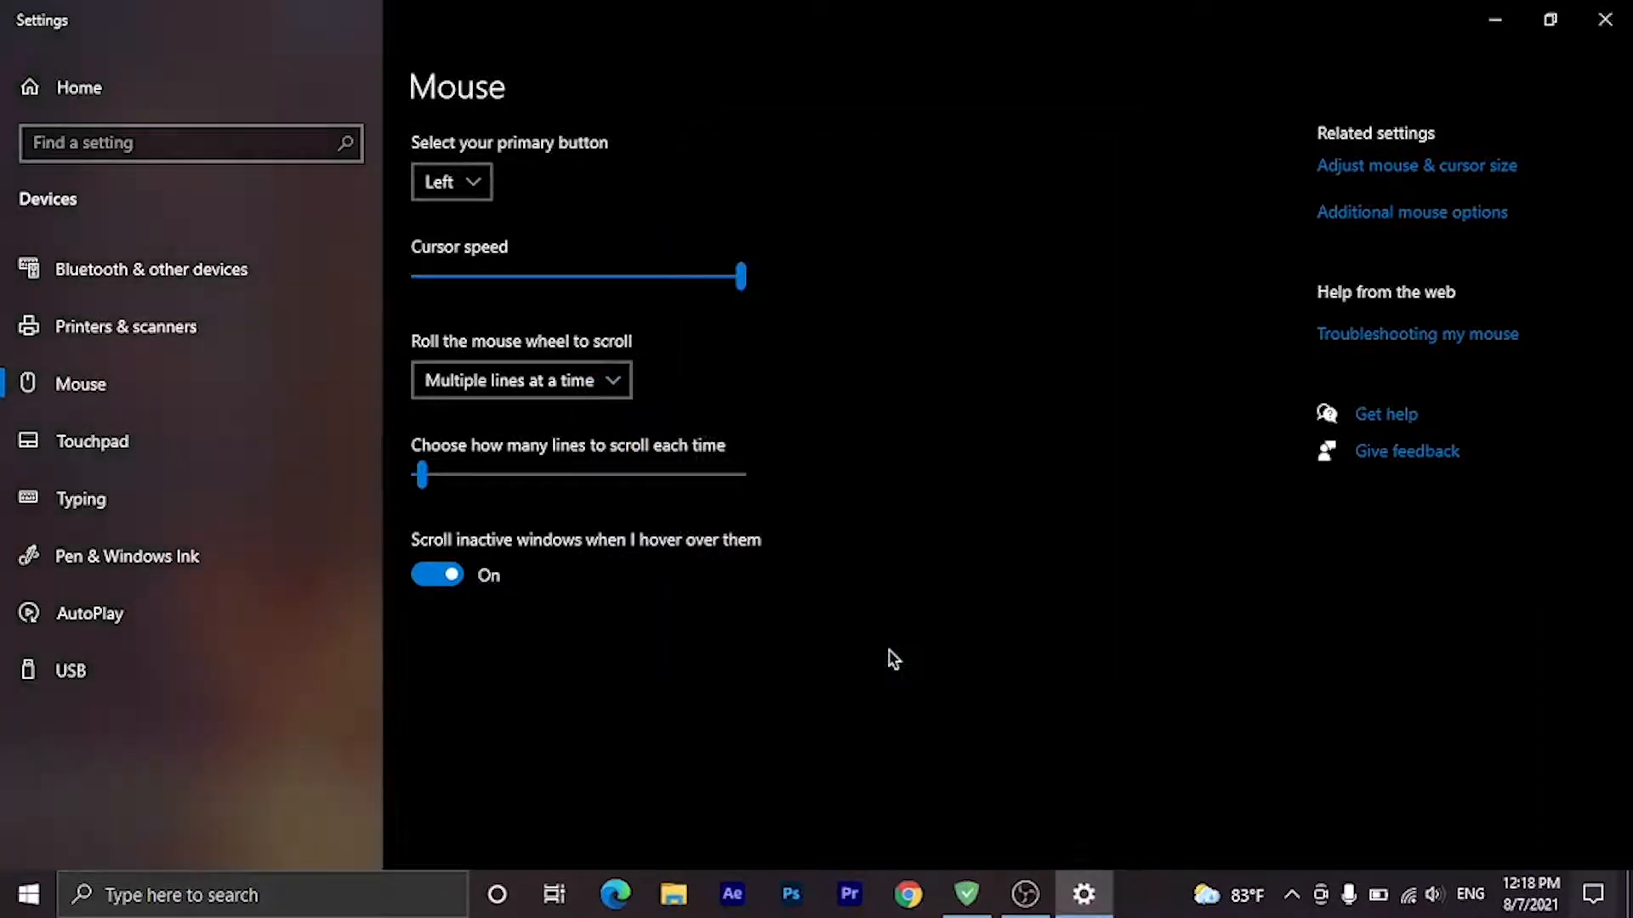
# Step: Close the Settings window to return to the desktop with the new cursors active
pyautogui.click(1605, 20)
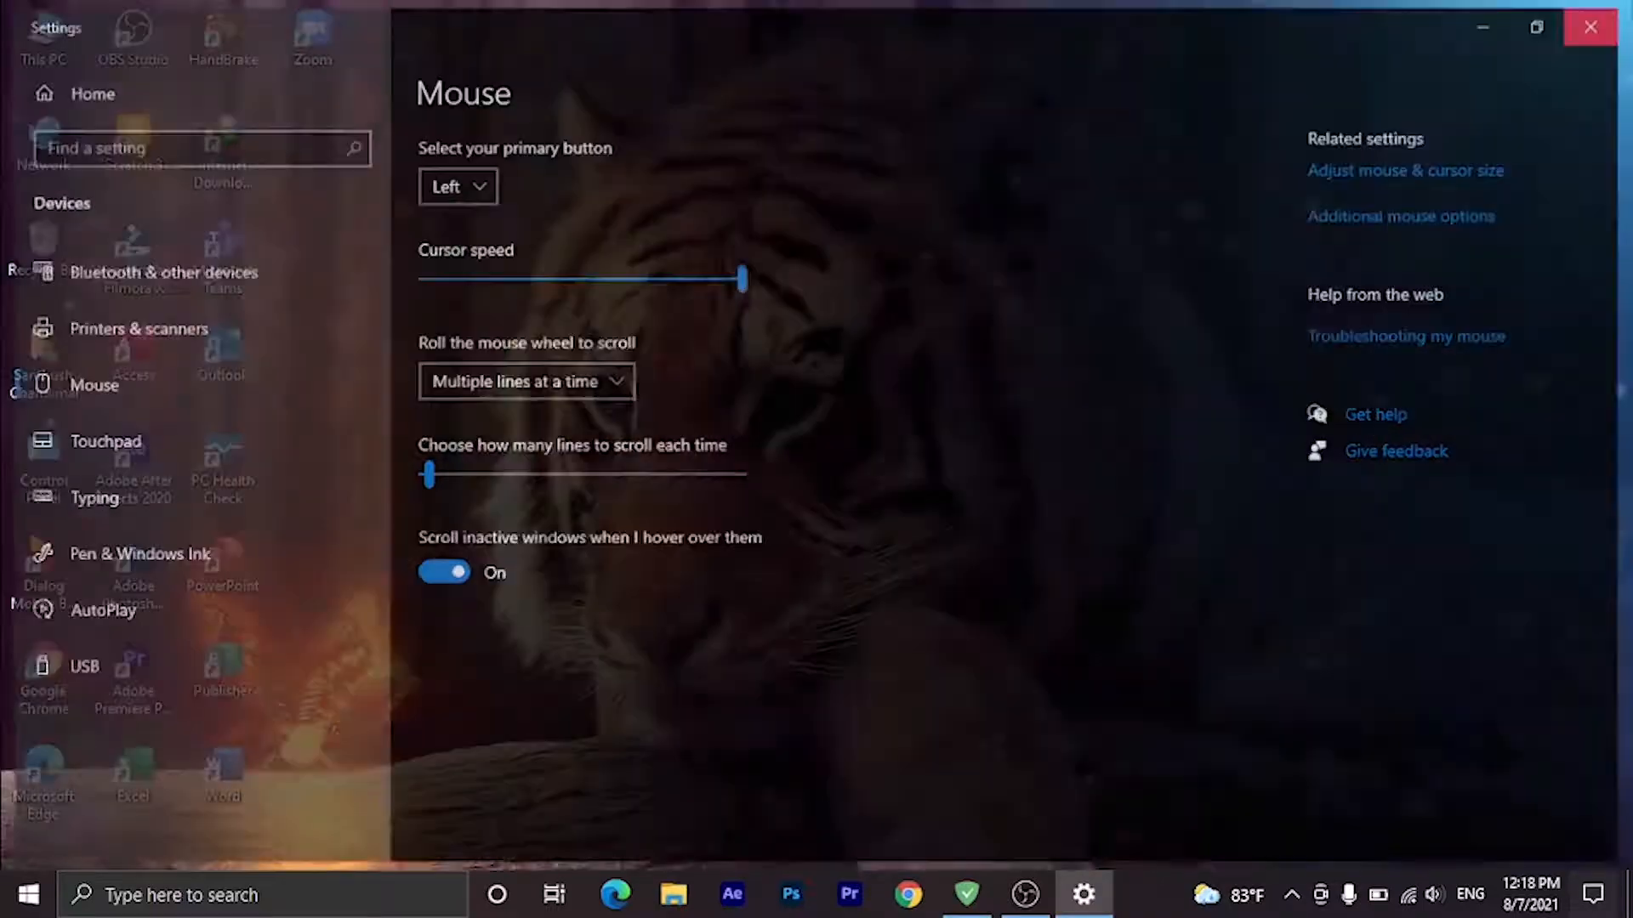